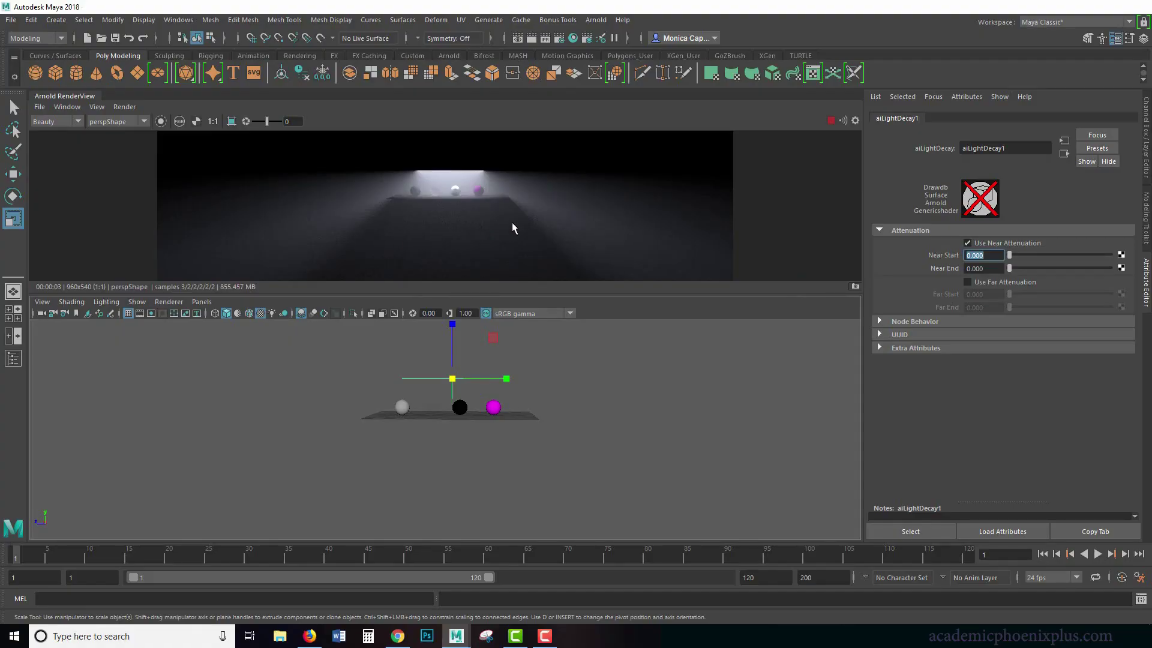
# Switch the light decay filter from near to far attenuation and try different Far Start and Far End values
pyautogui.moveTo(1009, 268)
pyautogui.mouseDown()
pyautogui.moveTo(1020, 267)
pyautogui.moveTo(1010, 270)
pyautogui.mouseUp()
pyautogui.click(966, 242)
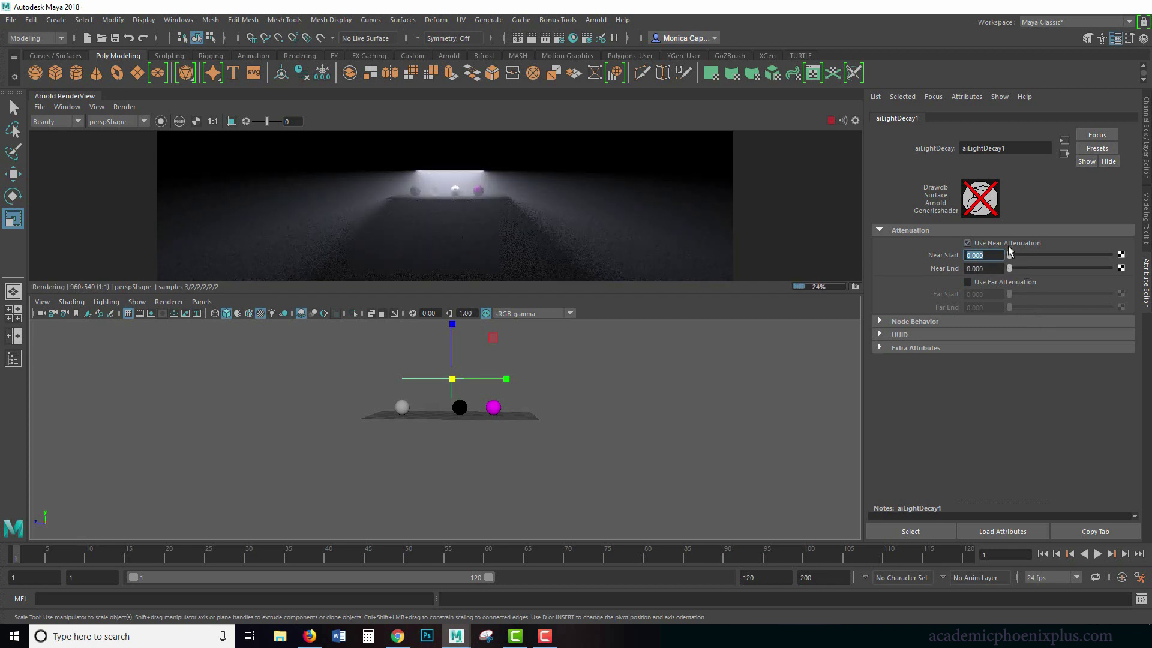
pyautogui.click(999, 282)
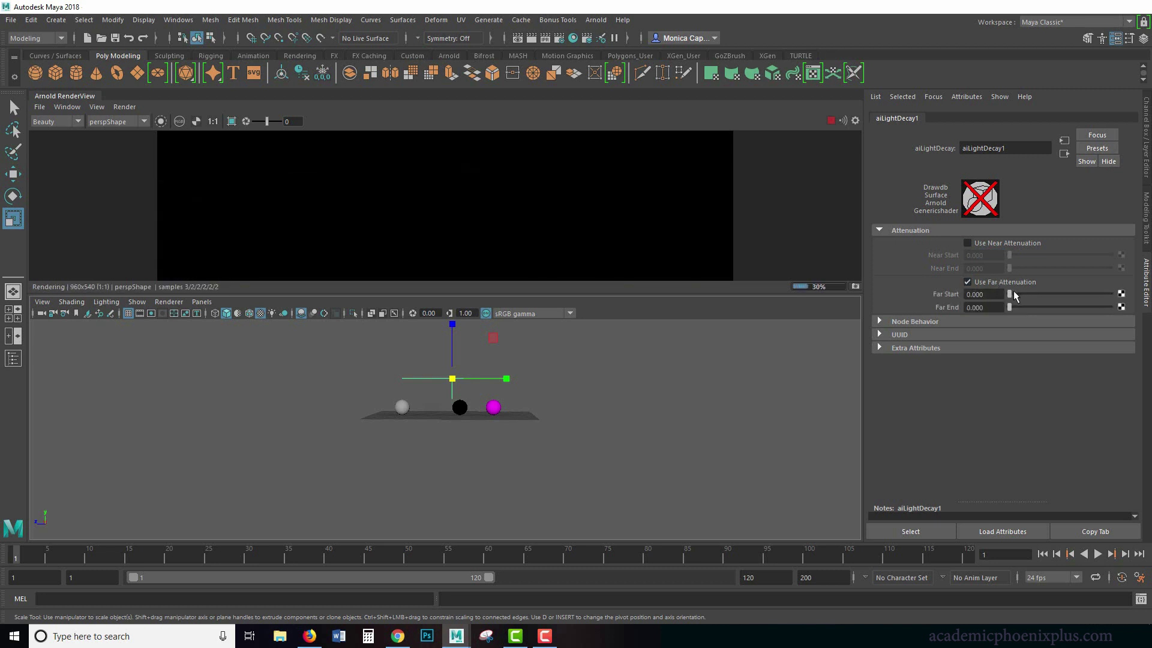
pyautogui.moveTo(1012, 293)
pyautogui.mouseDown()
pyautogui.moveTo(1025, 306)
pyautogui.moveTo(1010, 304)
pyautogui.mouseUp()
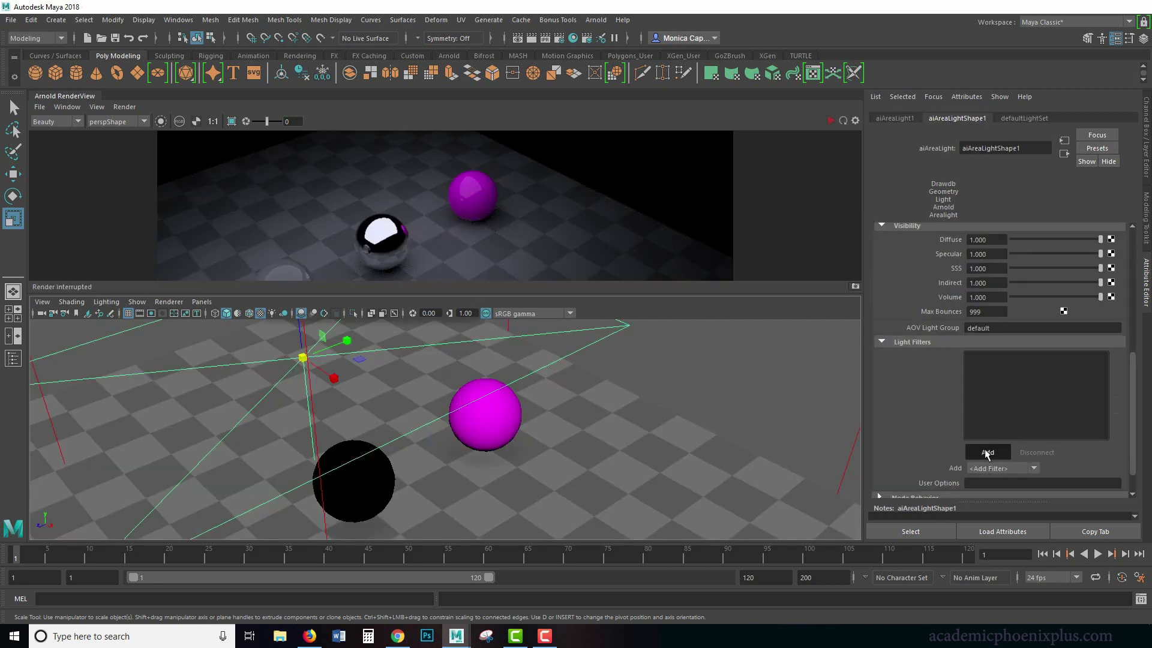
# Add a Light Decay filter to the area light and open the filter's attributes
pyautogui.click(987, 452)
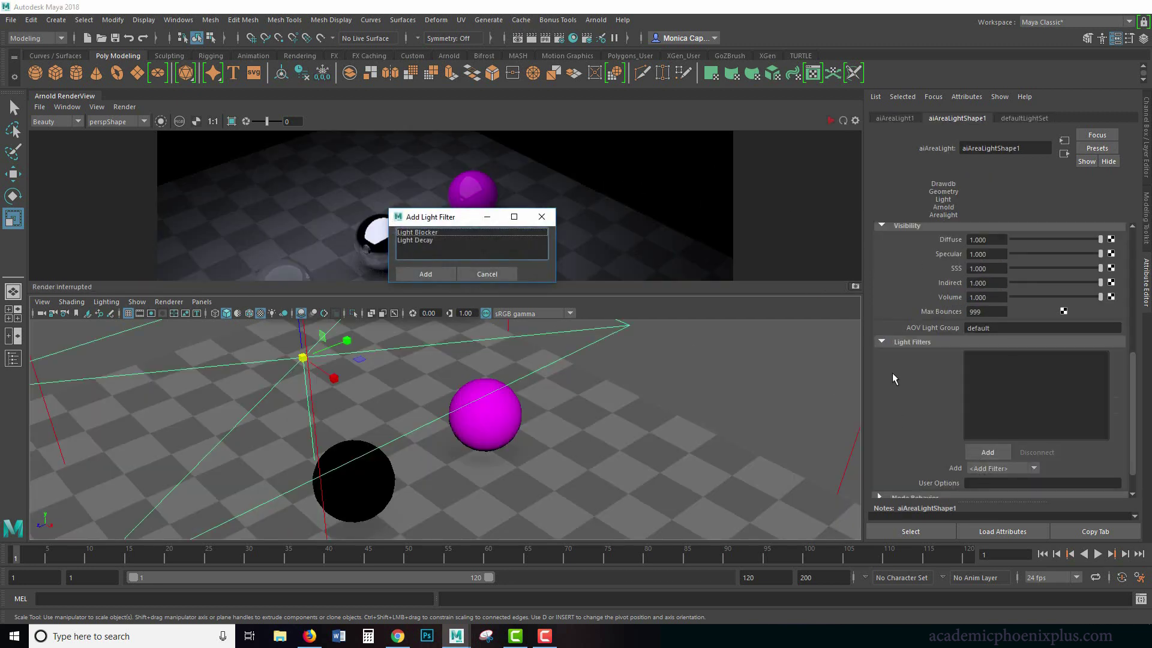
pyautogui.click(429, 241)
pyautogui.click(426, 274)
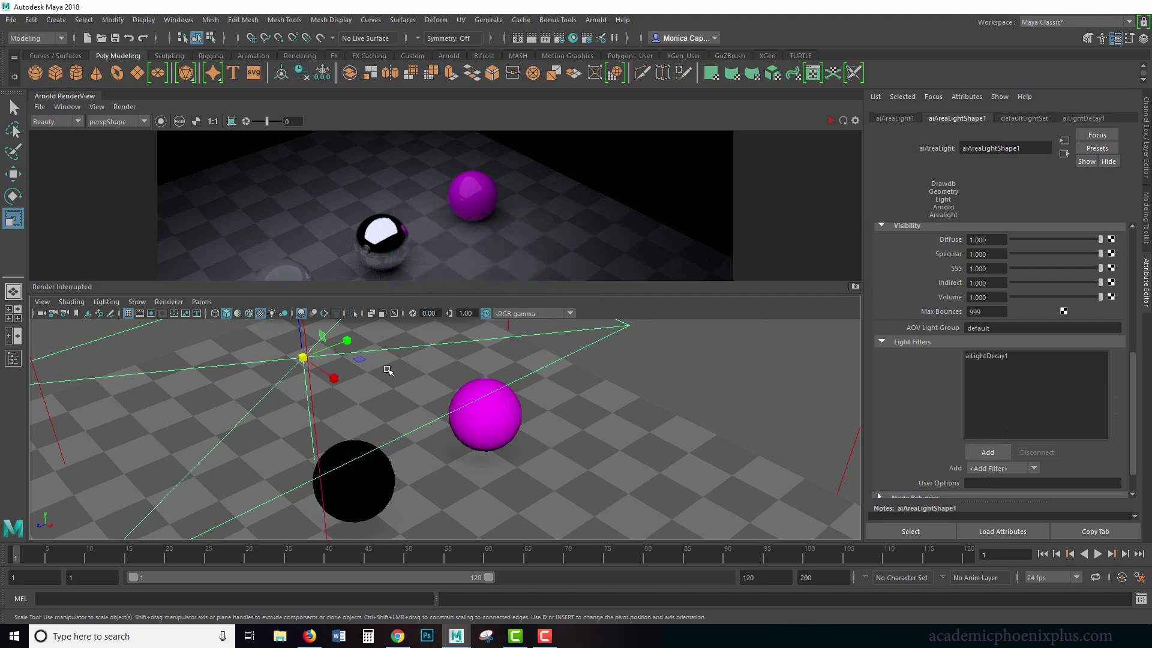
pyautogui.doubleClick(1003, 355)
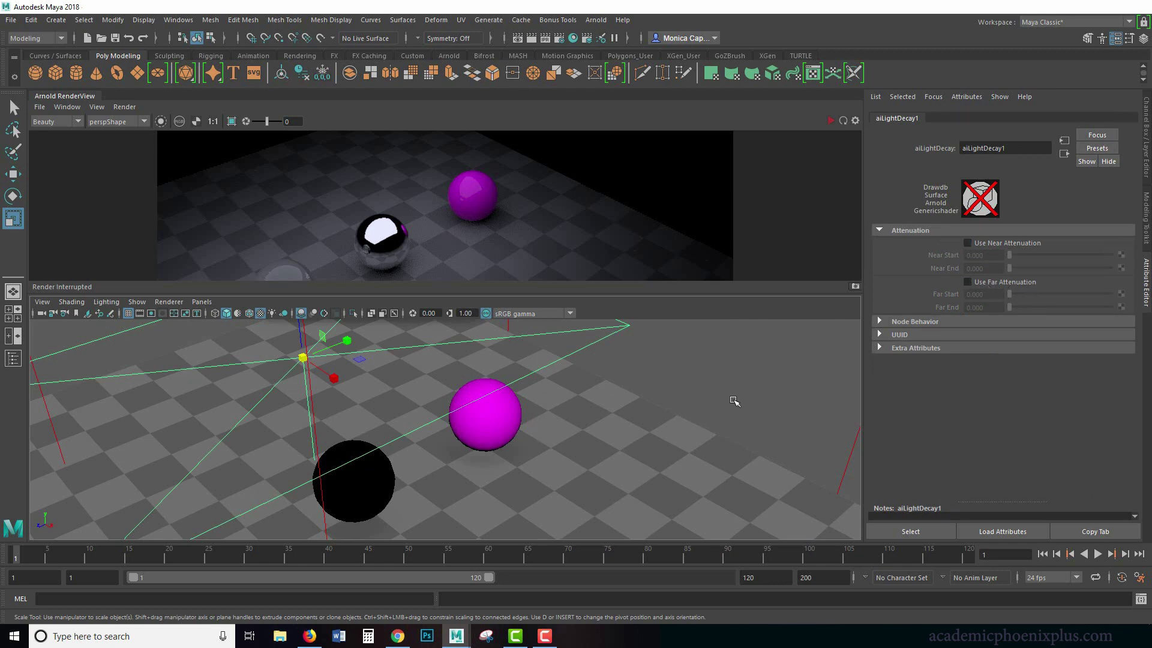
# Enable near attenuation on the area light's decay filter and test Near Start in a live Arnold render
pyautogui.keyDown('alt'); pyautogui.moveTo(732, 399); pyautogui.dragTo(558, 384); pyautogui.keyUp('alt')
pyautogui.moveTo(568, 358); pyautogui.dragTo(609, 380)
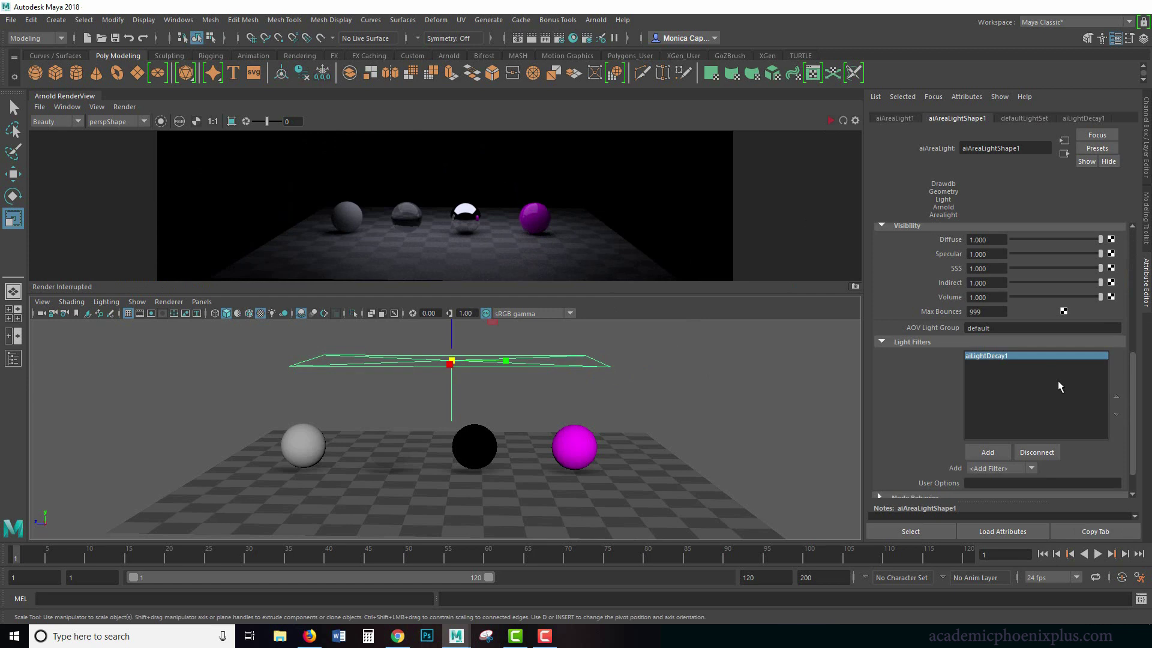
pyautogui.doubleClick(1018, 356)
pyautogui.click(967, 243)
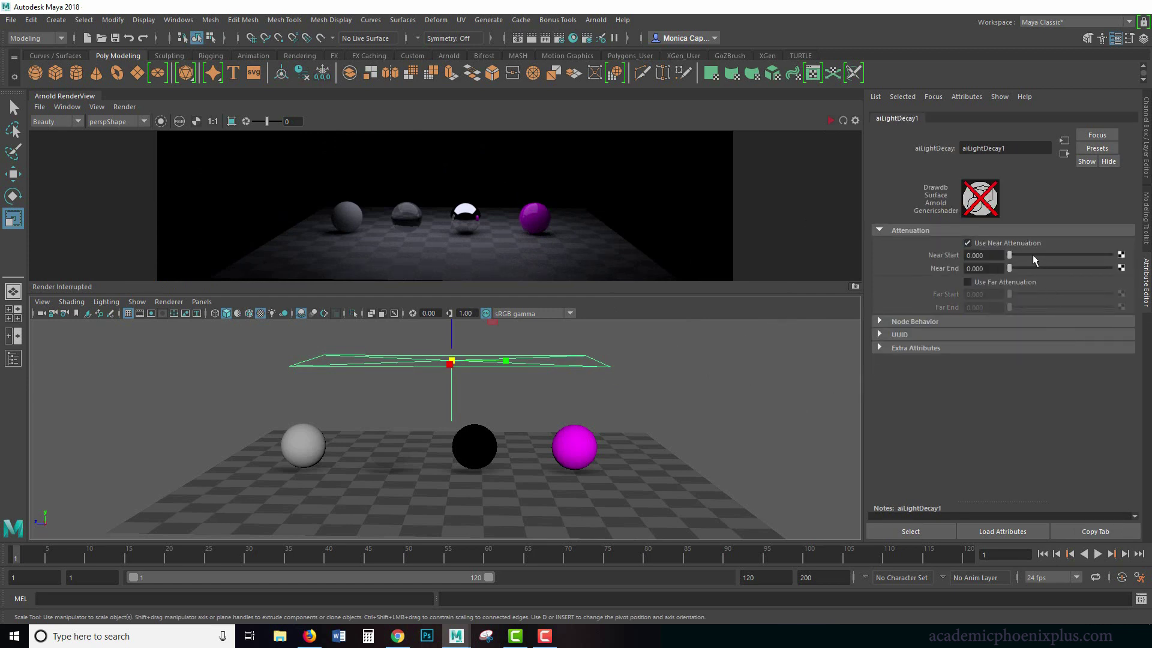
pyautogui.click(835, 119)
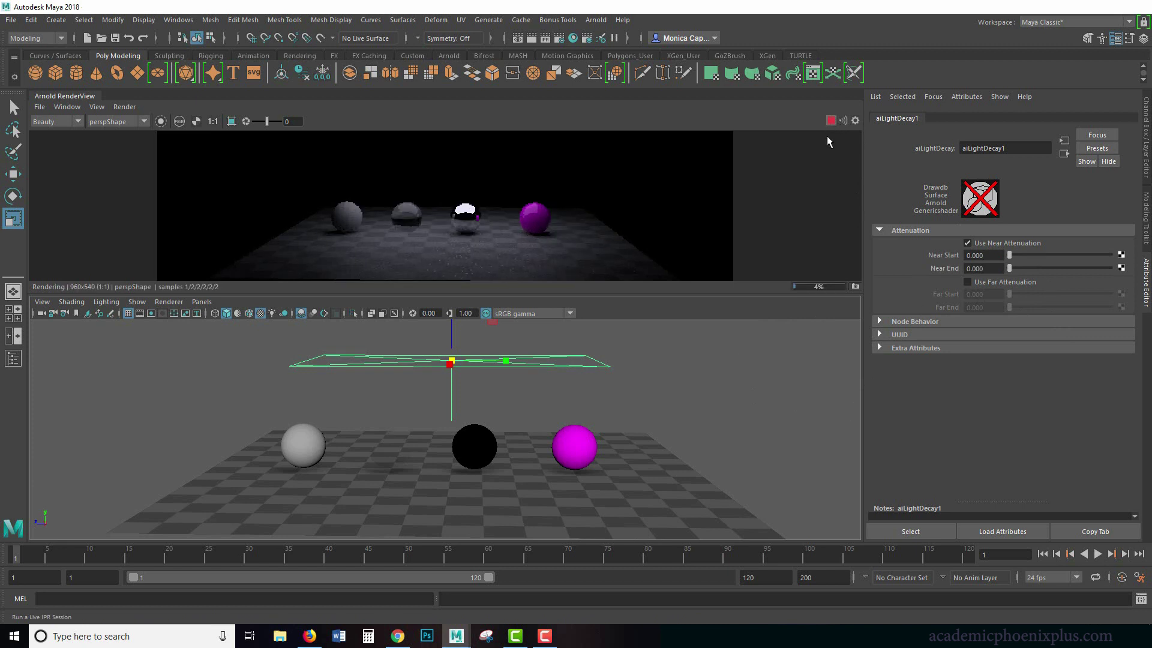
pyautogui.moveTo(1008, 255); pyautogui.dragTo(1002, 256)
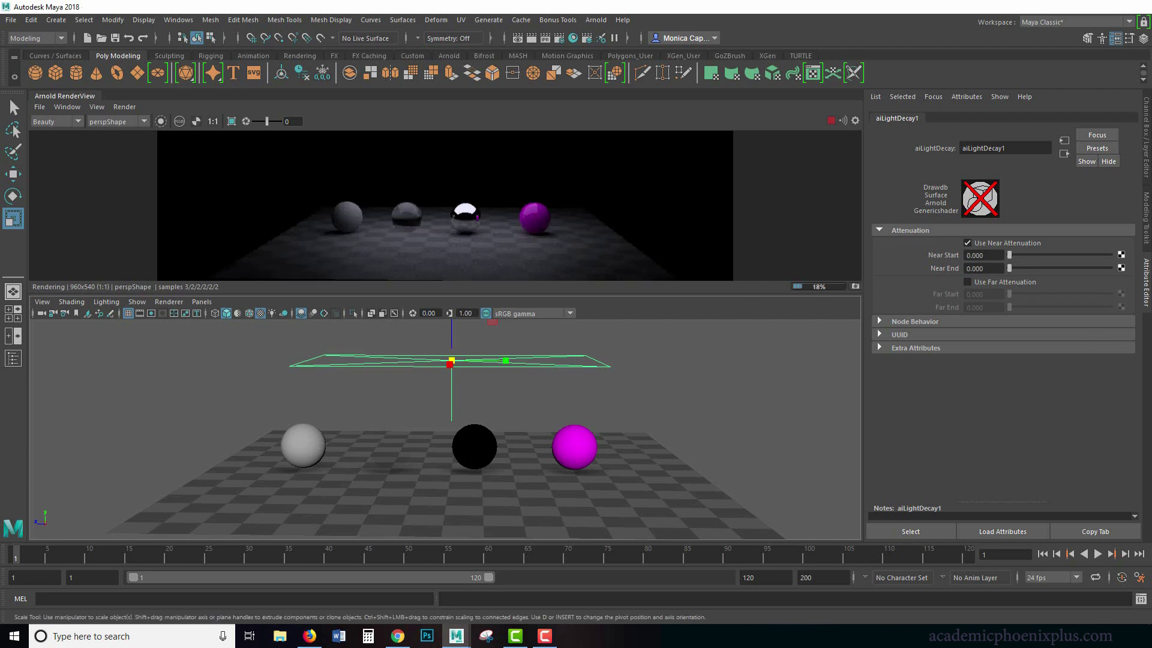
pyautogui.keyDown('alt'); pyautogui.moveTo(694, 392); pyautogui.dragTo(680, 389); pyautogui.keyUp('alt')
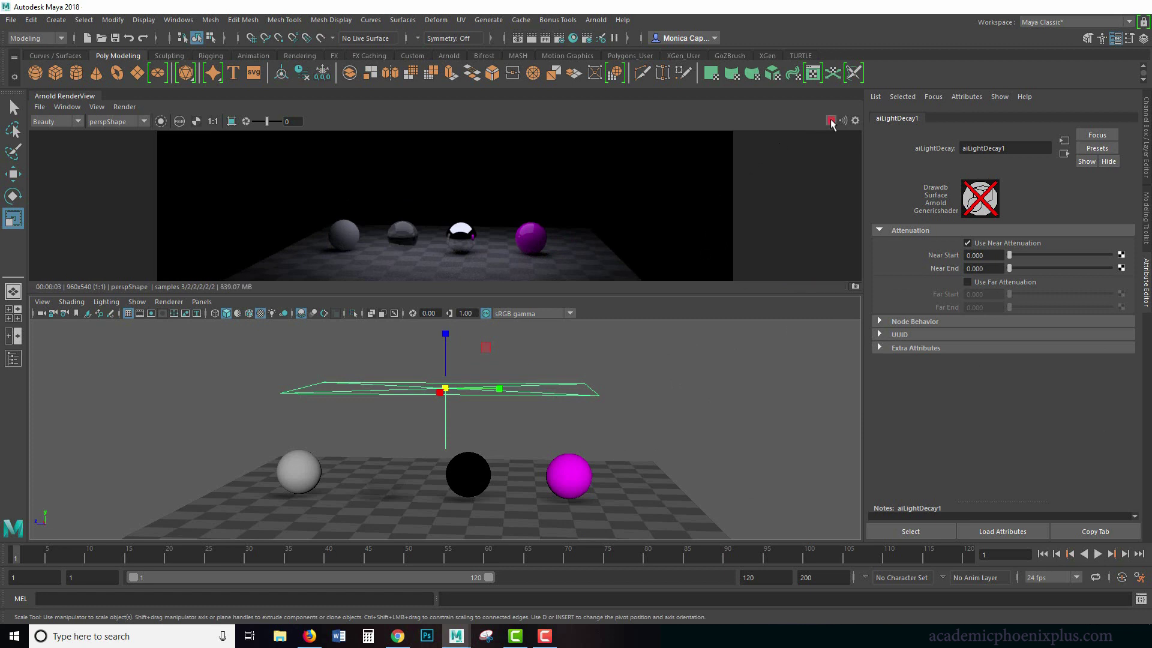
# Create an aiAtmosphereVolume as the Atmosphere in the Environment section of the Arnold render settings
pyautogui.click(596, 20)
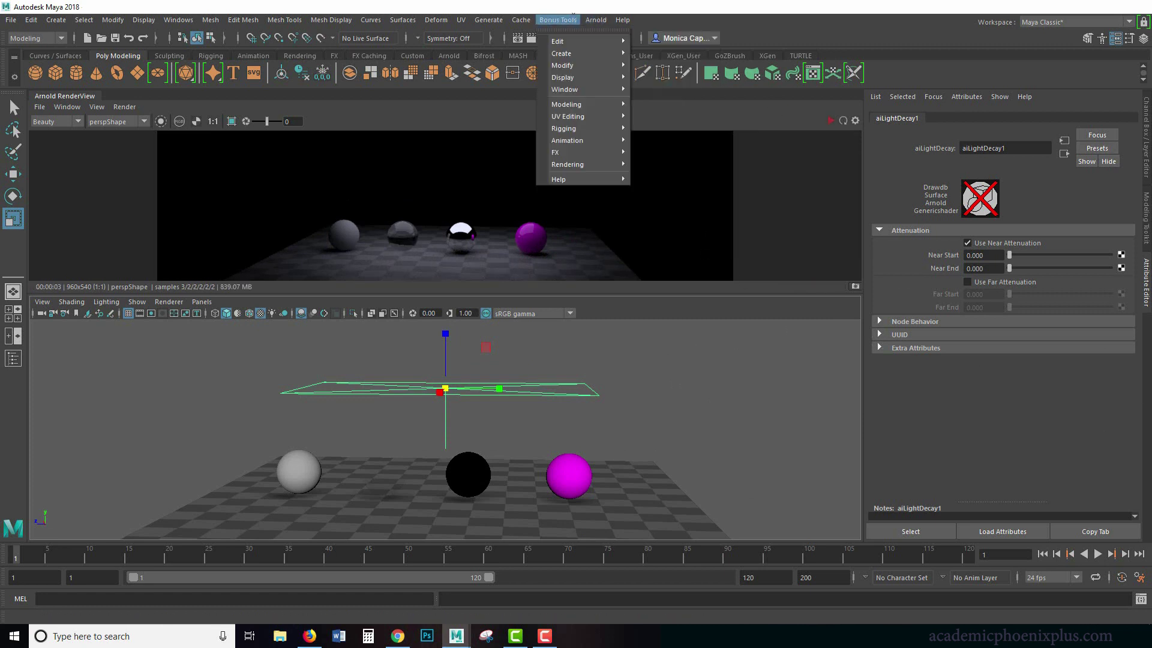
pyautogui.click(543, 20)
pyautogui.click(560, 40)
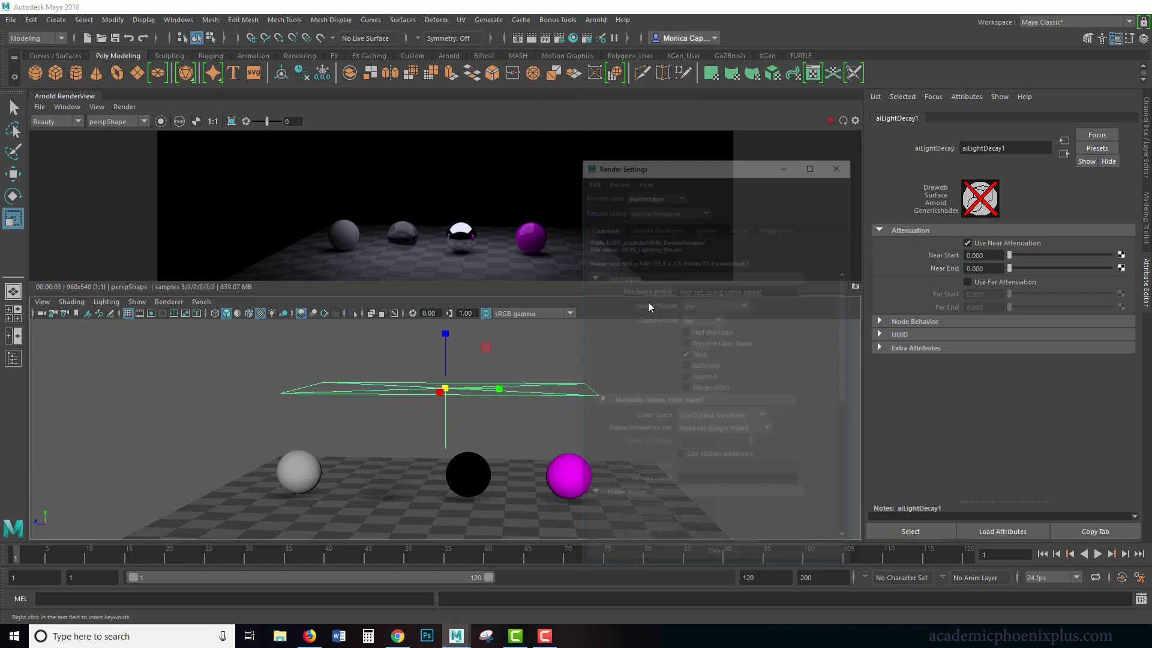
pyautogui.click(655, 226)
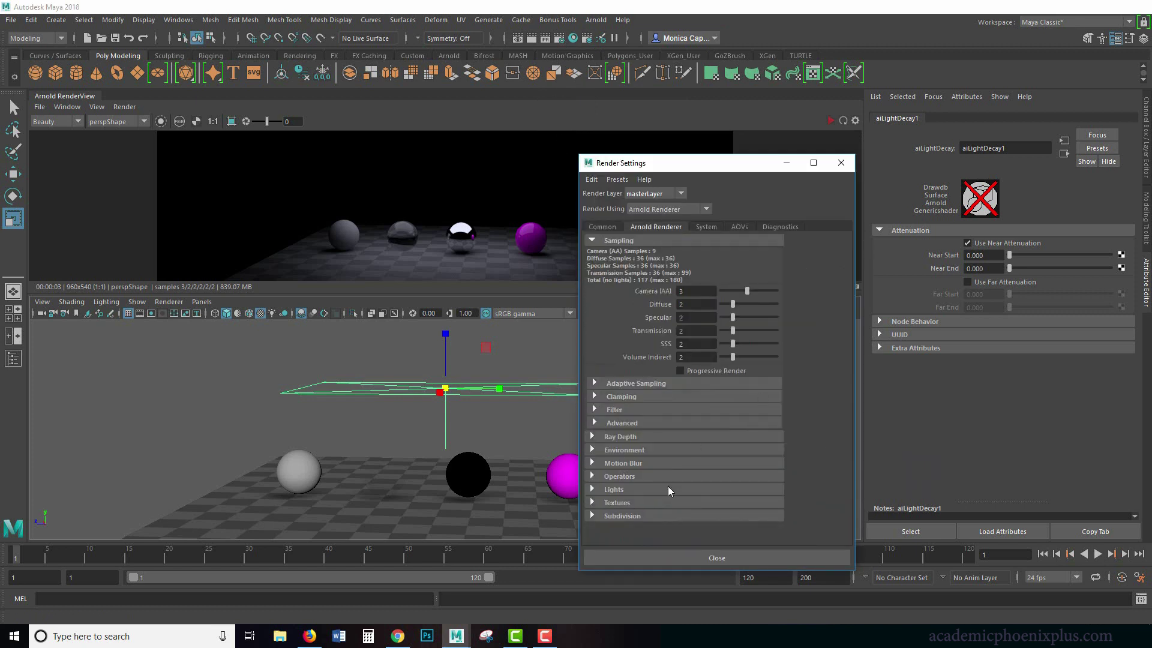
pyautogui.click(626, 449)
pyautogui.click(809, 463)
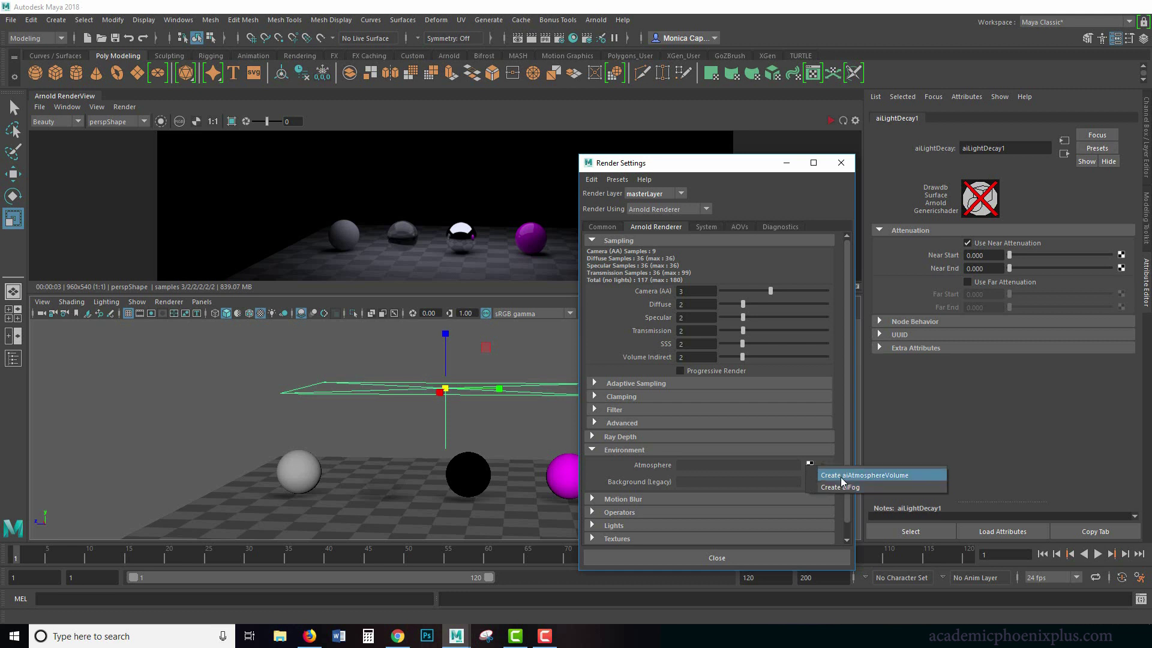
pyautogui.click(842, 476)
# Restart the live render and set the atmosphere volume's density to about 0.156
pyautogui.click(1065, 244)
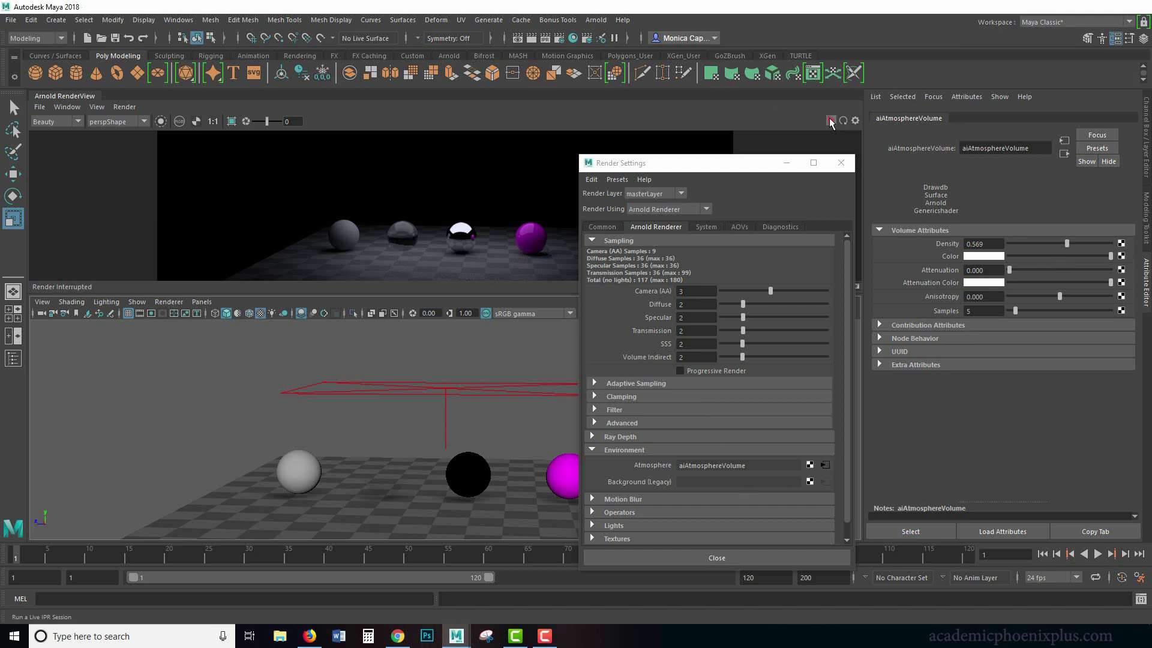
pyautogui.click(831, 122)
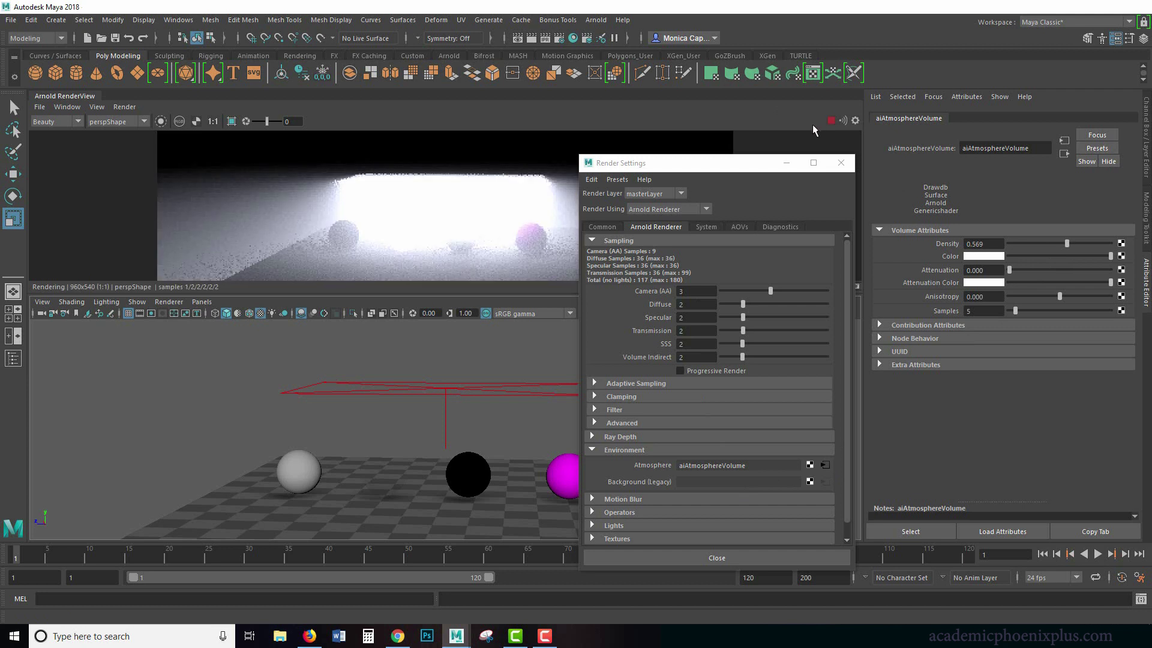
pyautogui.click(841, 163)
pyautogui.moveTo(1060, 243); pyautogui.dragTo(1022, 244)
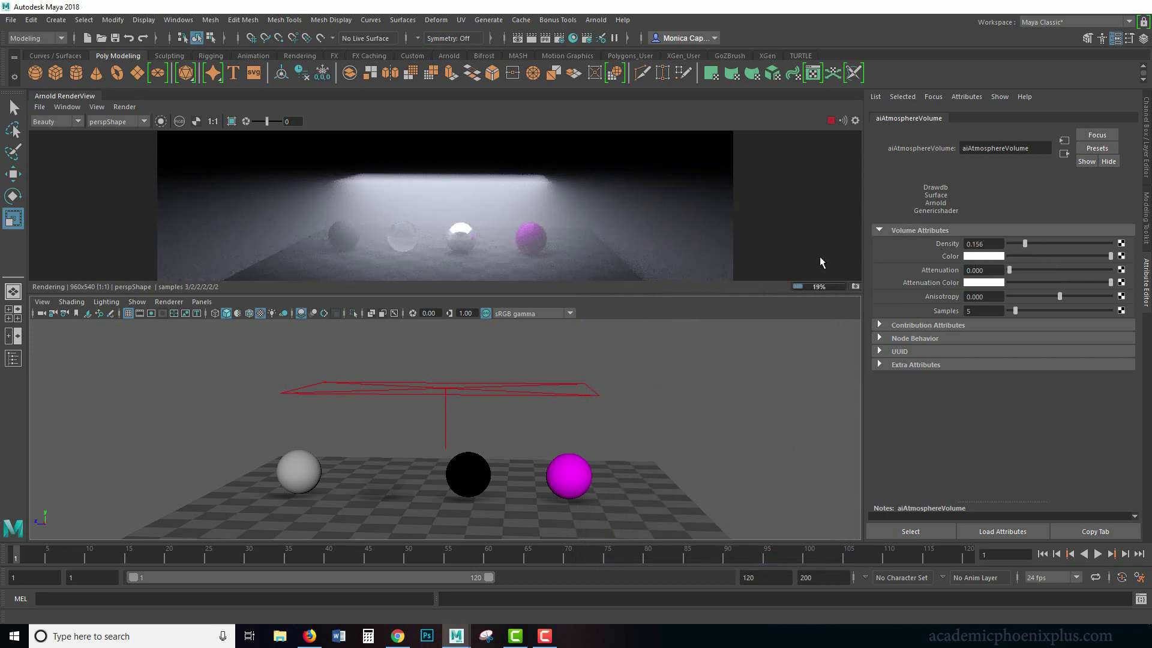
# Reopen the area light's decay filter and set its Near Start to 0.05
pyautogui.click(420, 383)
pyautogui.moveTo(1131, 391); pyautogui.dragTo(1134, 425)
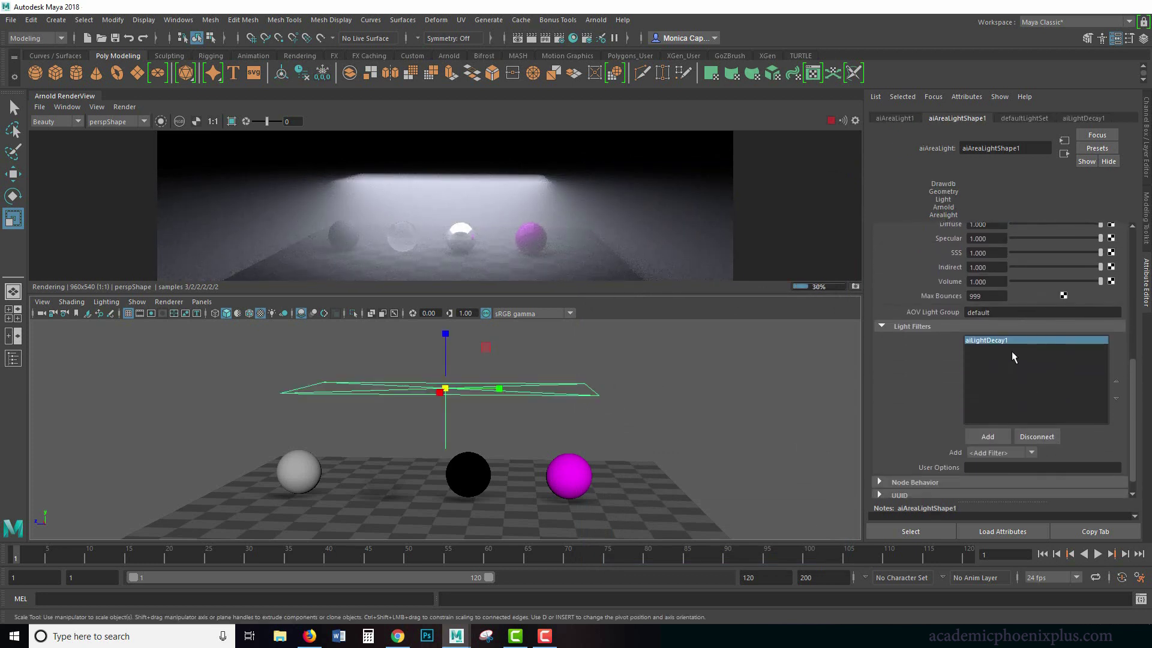
pyautogui.doubleClick(1006, 340)
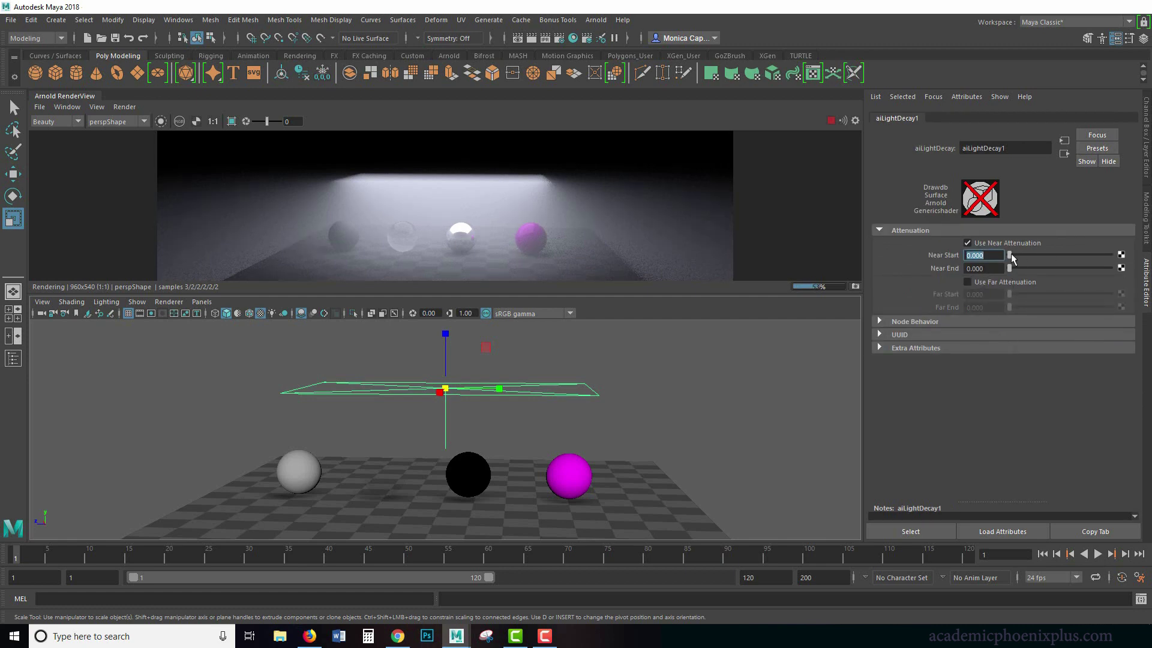
pyautogui.moveTo(1010, 254); pyautogui.dragTo(968, 275)
pyautogui.write('.05')
pyautogui.press('Return')
# Try Near Start values of 5, 7 and 10 on the light decay filter
pyautogui.press('Return')
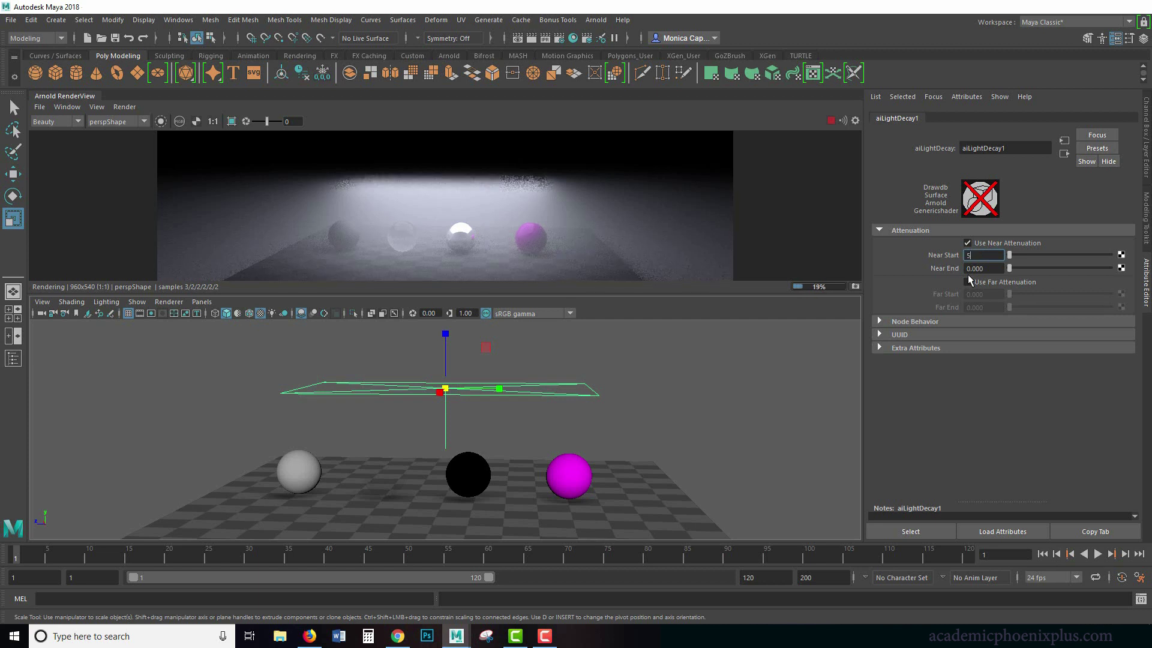
pyautogui.write('5')
pyautogui.press('Return')
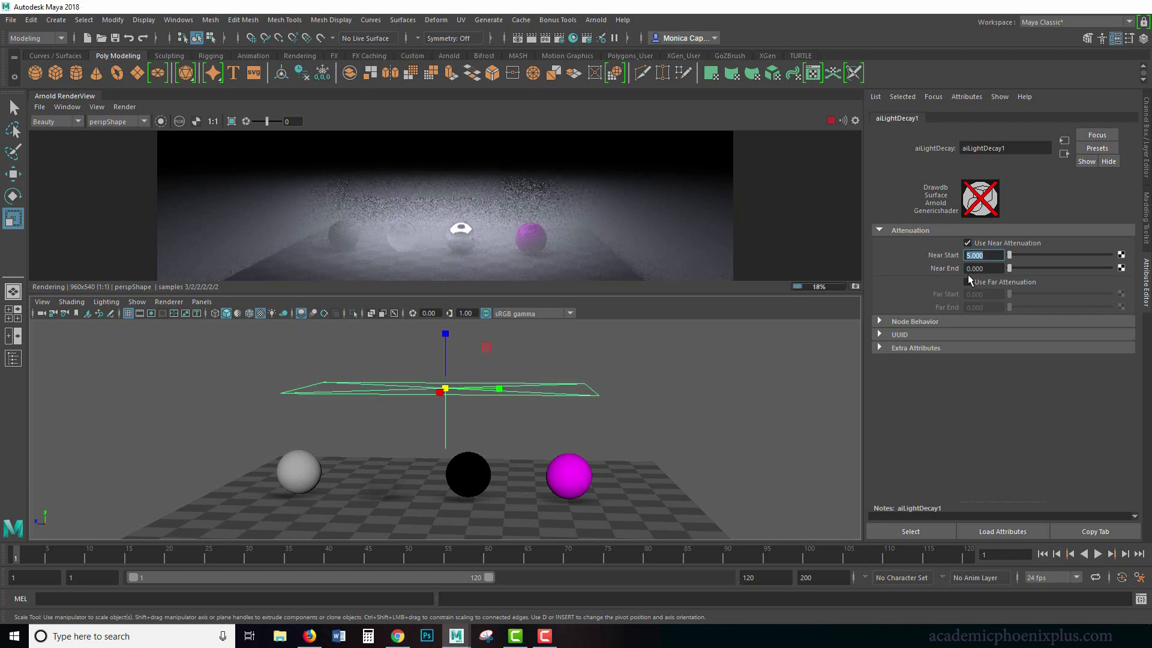
pyautogui.write('7')
pyautogui.press('Return')
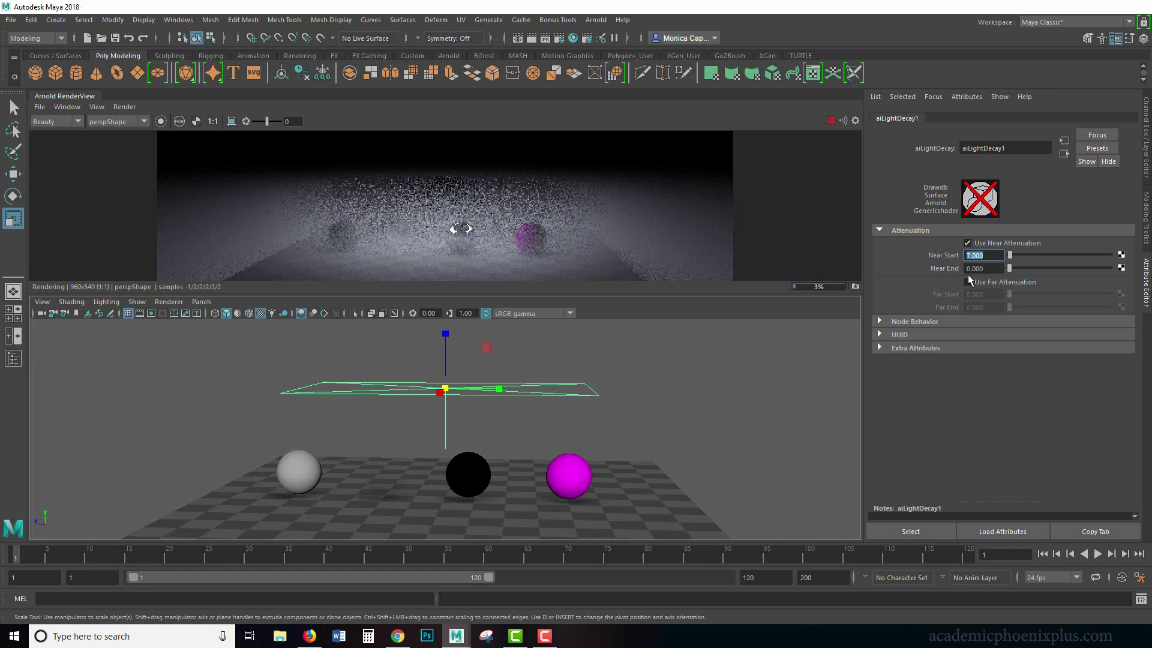
pyautogui.write('10')
pyautogui.press('Return')
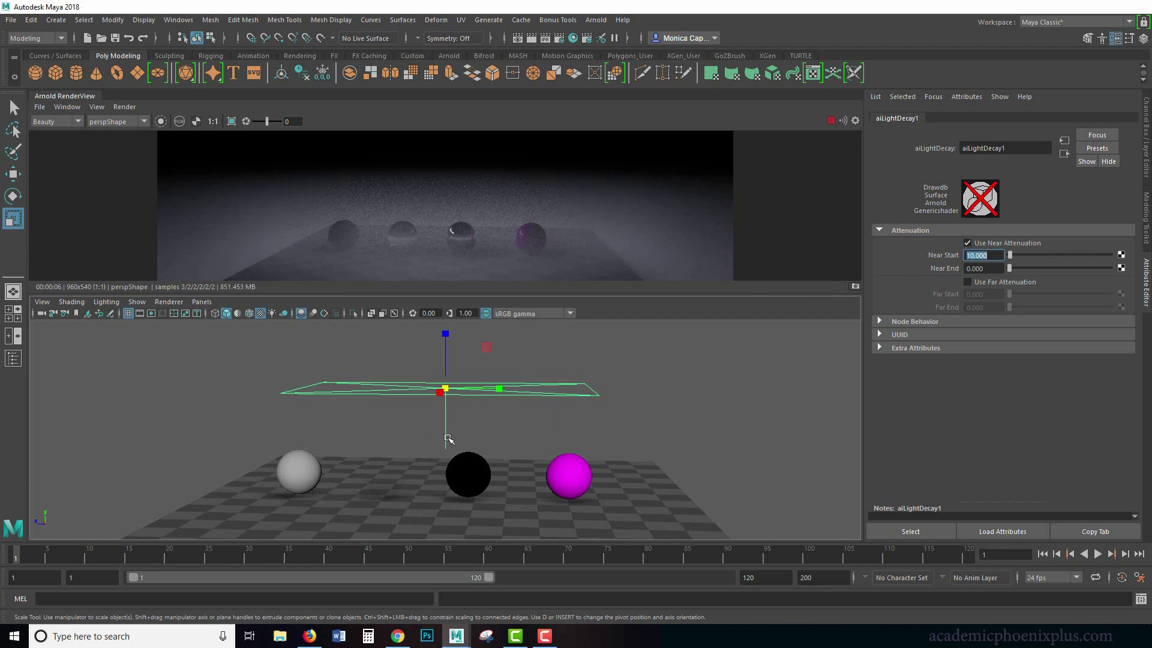
# Return the decay filter's Near Start to 0 and try out the Near End value
pyautogui.moveTo(1010, 255)
pyautogui.mouseDown()
pyautogui.moveTo(1063, 257)
pyautogui.moveTo(1009, 258)
pyautogui.mouseUp()
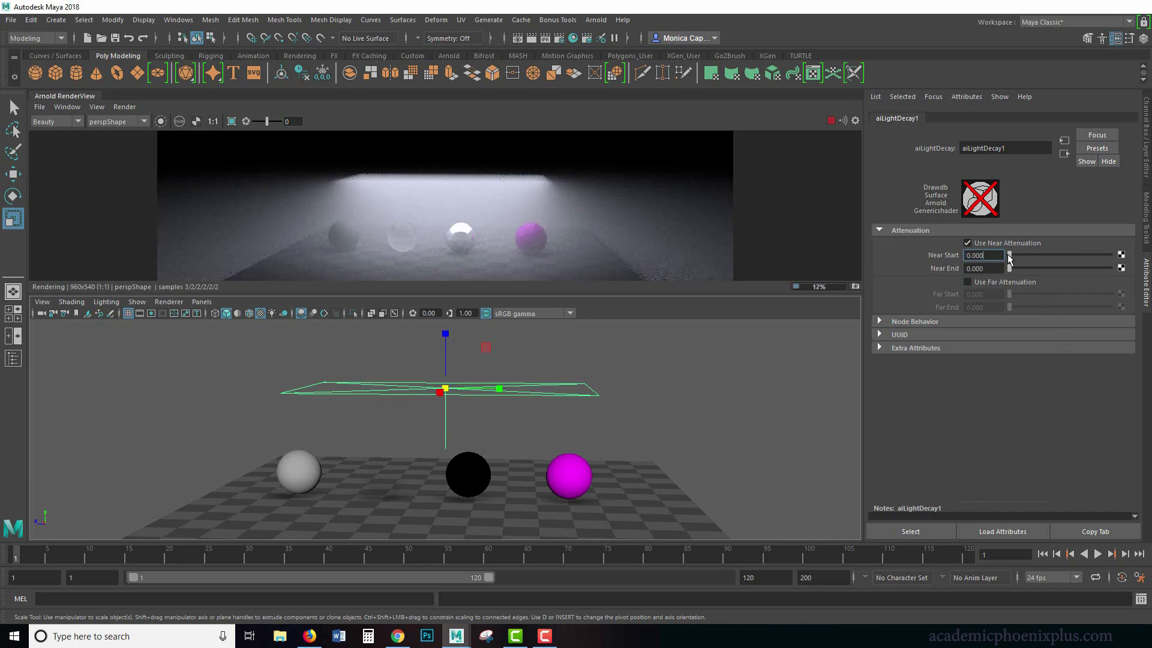
pyautogui.moveTo(1007, 255); pyautogui.dragTo(998, 253)
pyautogui.moveTo(1010, 267); pyautogui.dragTo(1009, 267)
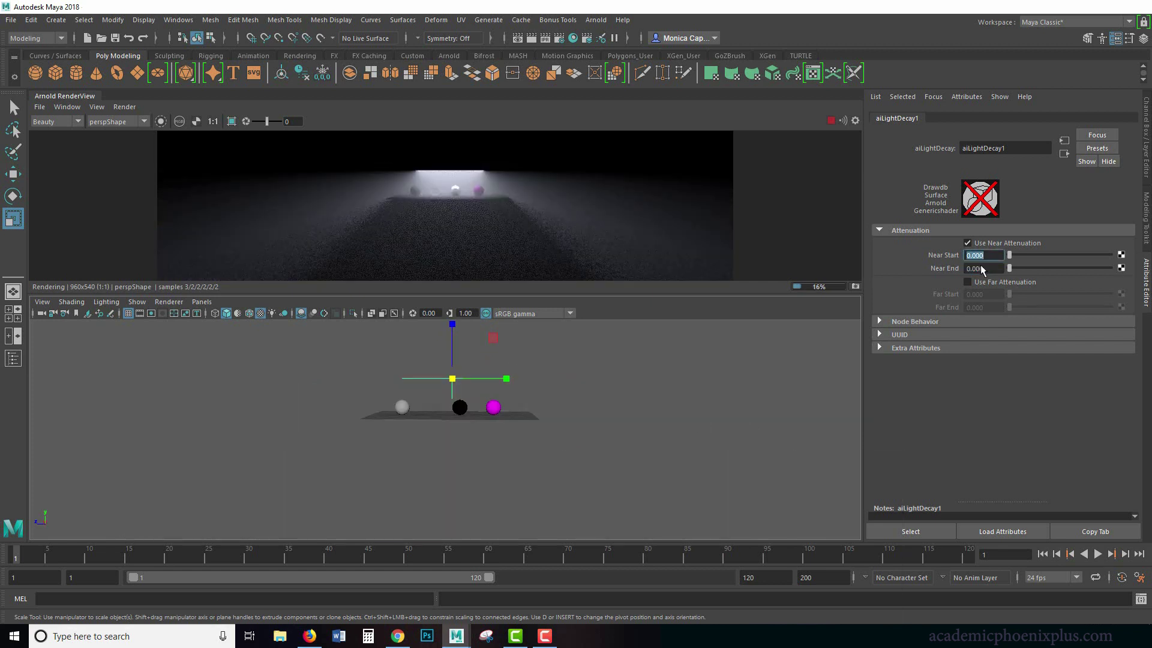
# Turn off near attenuation, enable far attenuation and try different Far Start values
pyautogui.click(1008, 244)
pyautogui.click(999, 280)
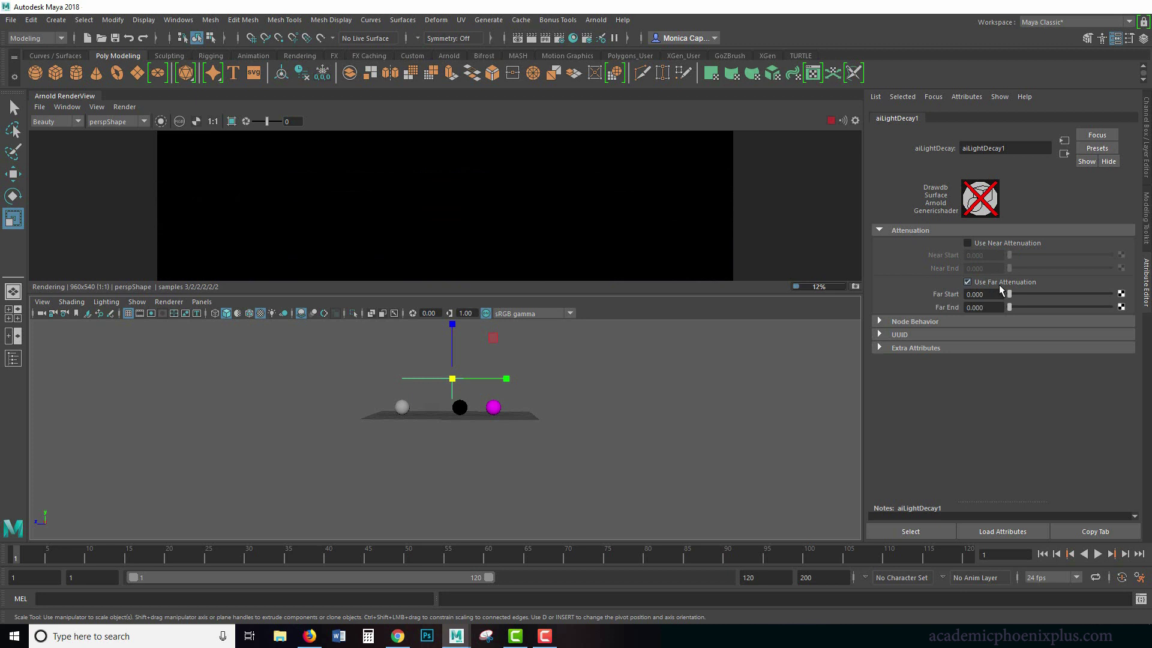
pyautogui.moveTo(1010, 294); pyautogui.dragTo(969, 294)
# Switch the decay filter back to near attenuation and set Near Start to about 23.95
pyautogui.click(967, 282)
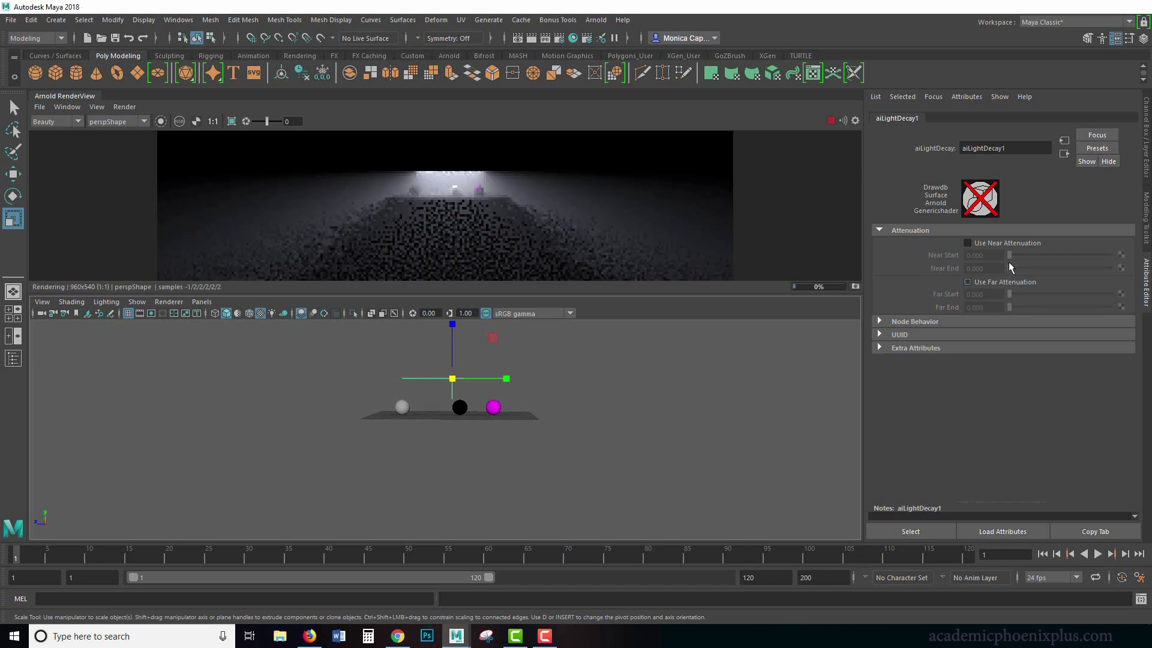
pyautogui.click(989, 242)
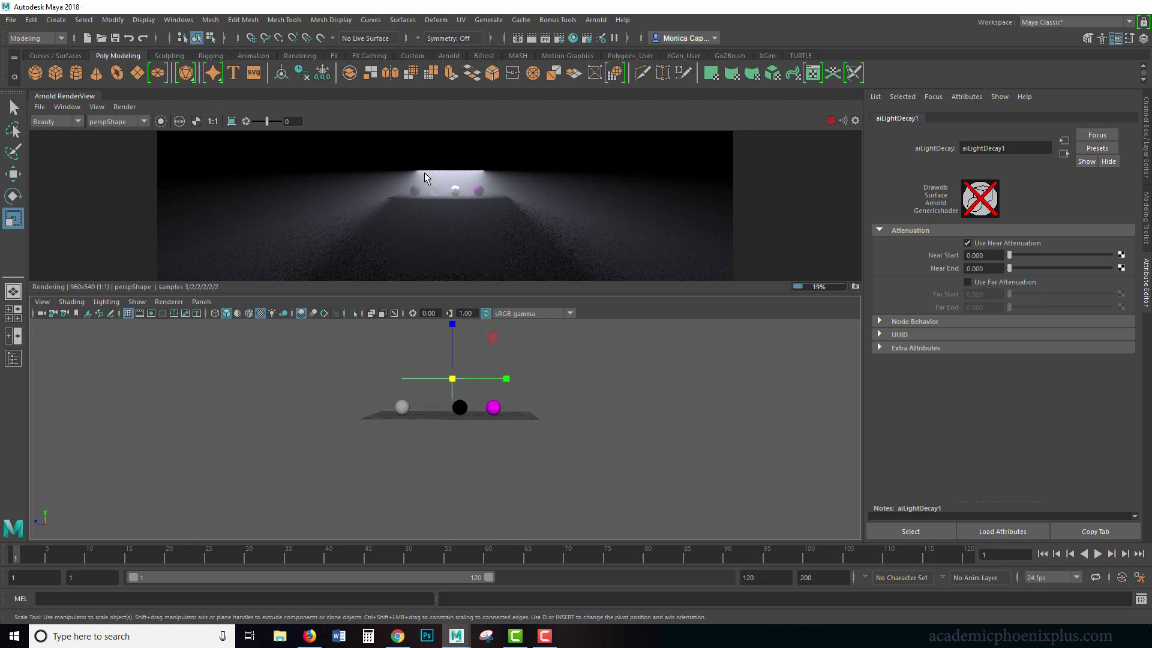
pyautogui.moveTo(1010, 255)
pyautogui.mouseDown()
pyautogui.moveTo(1025, 257)
pyautogui.moveTo(1012, 256)
pyautogui.mouseUp()
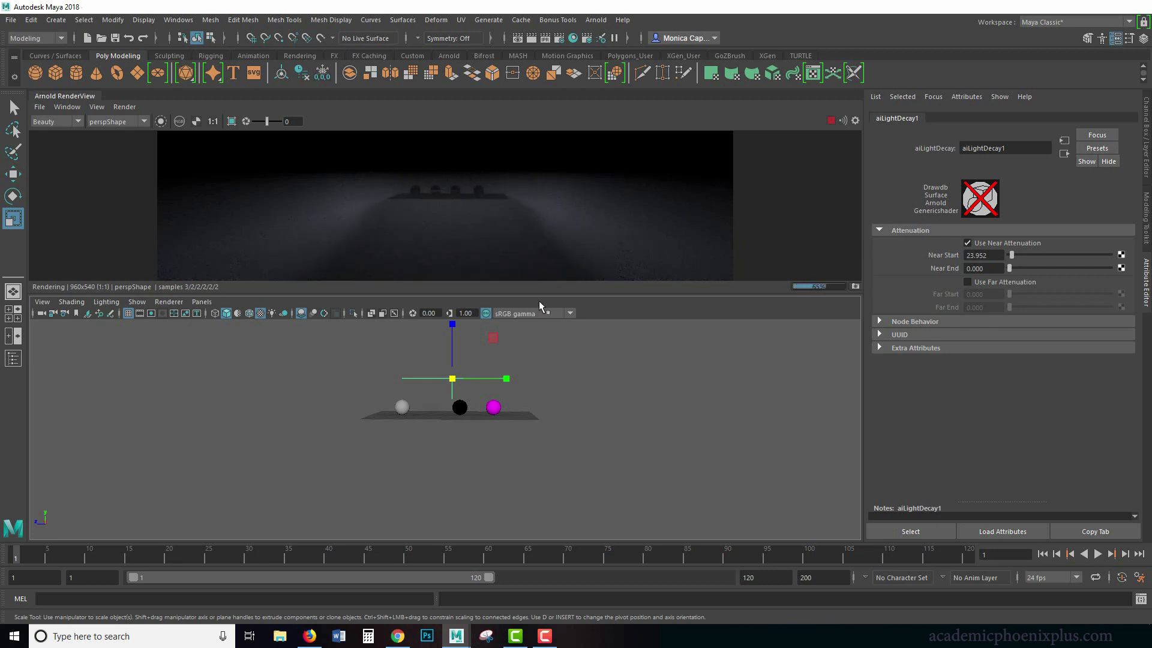
# Try far attenuation combined with near attenuation on the decay filter, ending with both turned off
pyautogui.click(995, 283)
pyautogui.moveTo(1009, 306)
pyautogui.mouseDown()
pyautogui.moveTo(1051, 298)
pyautogui.moveTo(1003, 298)
pyautogui.mouseUp()
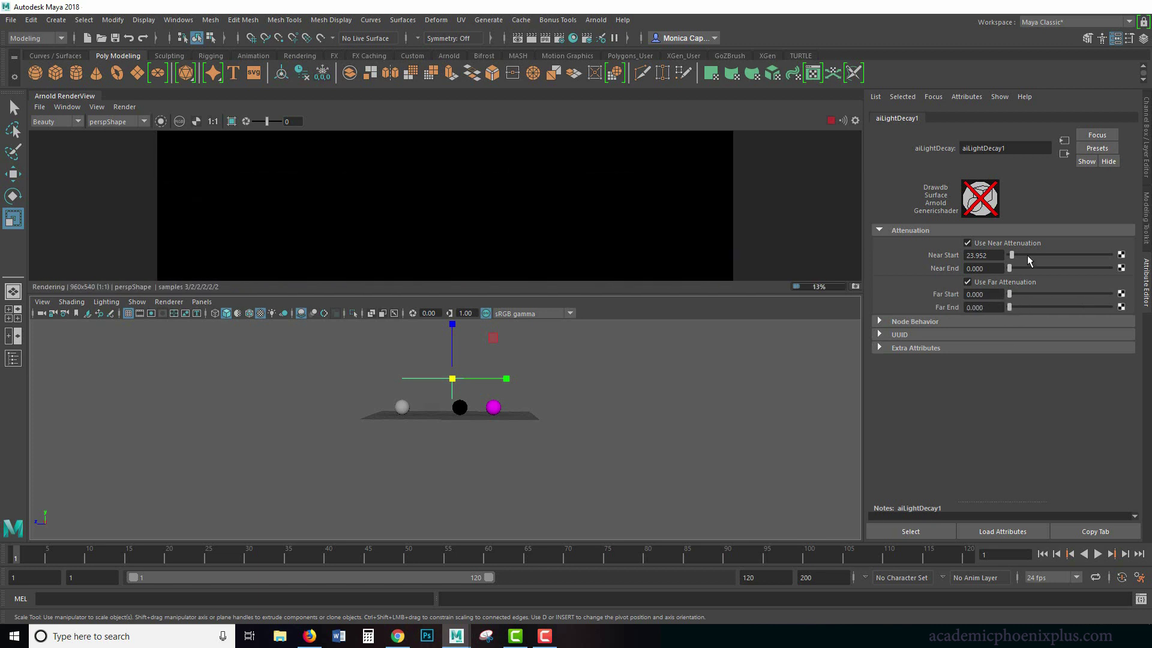
pyautogui.moveTo(1027, 256); pyautogui.dragTo(978, 258)
pyautogui.click(993, 282)
pyautogui.click(1008, 245)
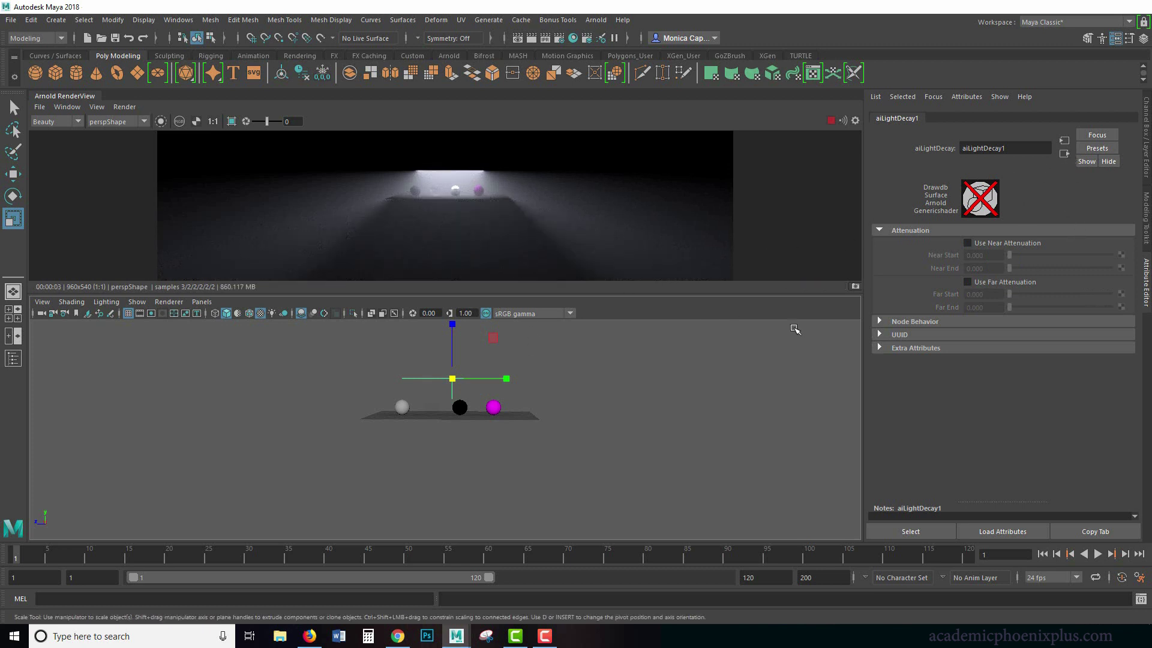
# Select the area light and raise its color temperature for a cooler light
pyautogui.click(534, 363)
pyautogui.moveTo(418, 371); pyautogui.dragTo(440, 396)
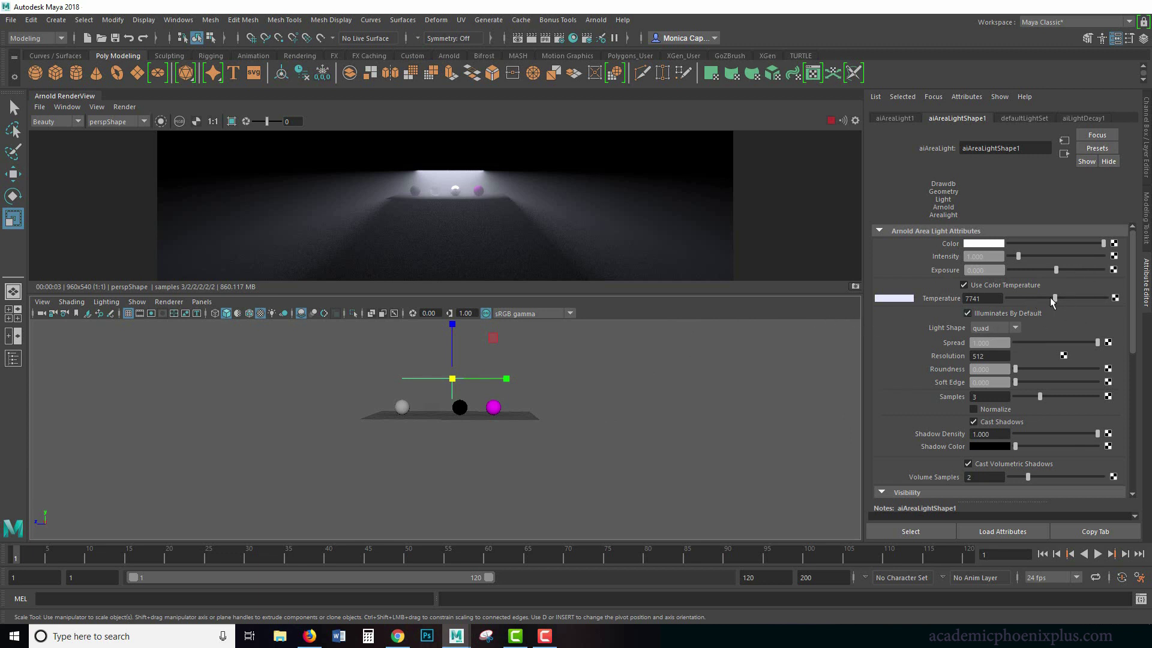
pyautogui.moveTo(1051, 300); pyautogui.dragTo(1077, 297)
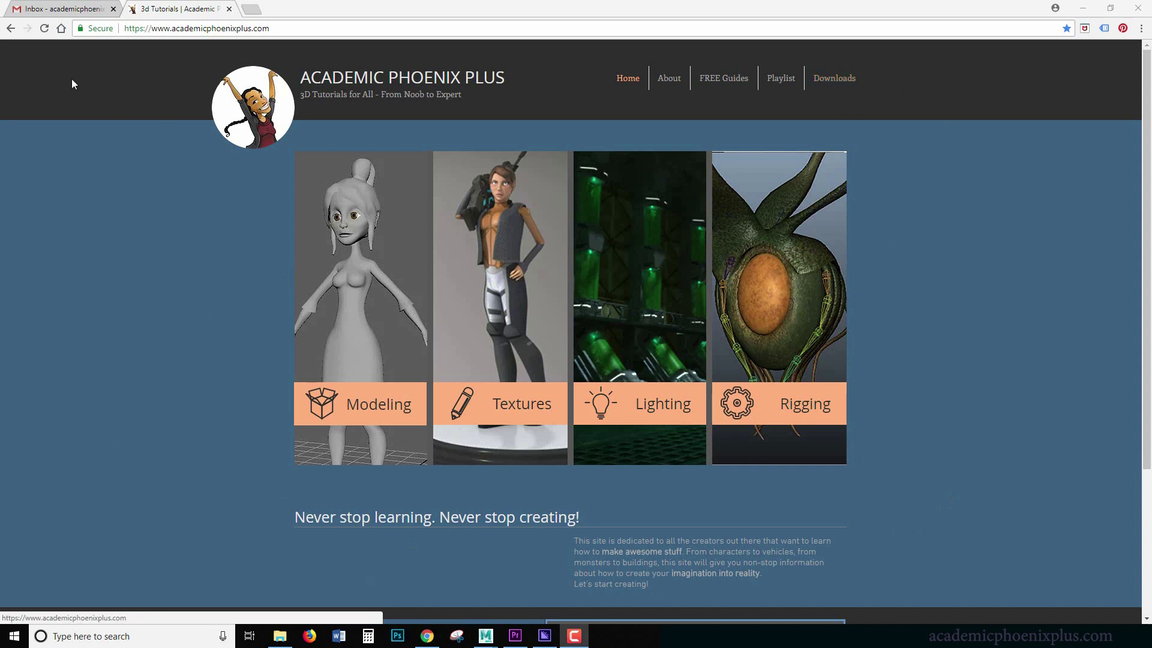
pyautogui.click(300, 28)
pyautogui.click(148, 205)
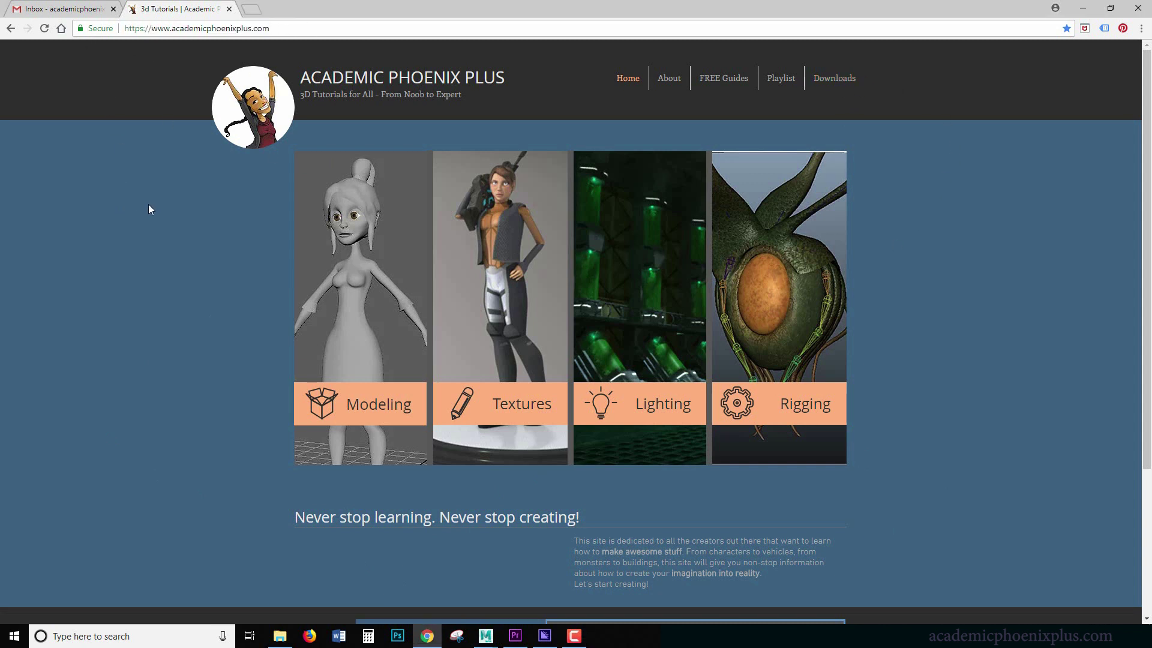